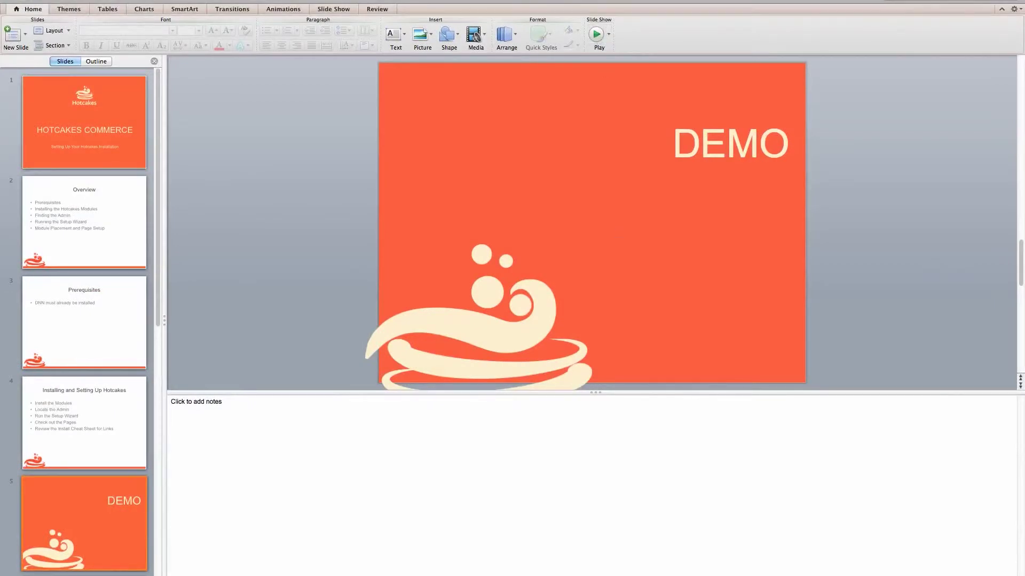
# - Bring the Hotcakes Beta Program download page in the browser in front of the slide deck
pyautogui.click(285, 568)
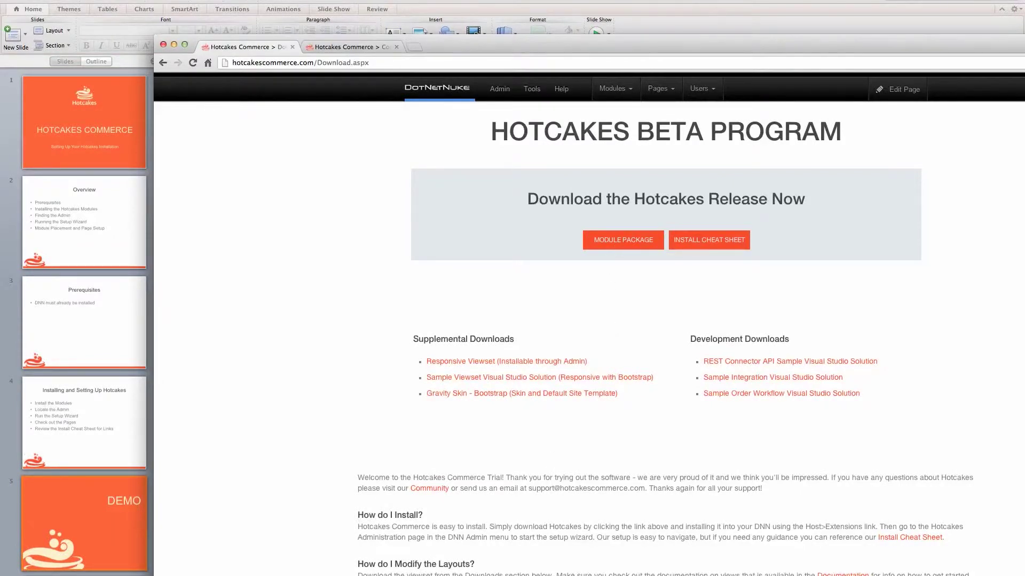
# - On the DNN machine, upload HotcakesCommerce_1.00.05_Install.zip in the Install Extension Wizard
pyautogui.click(257, 567)
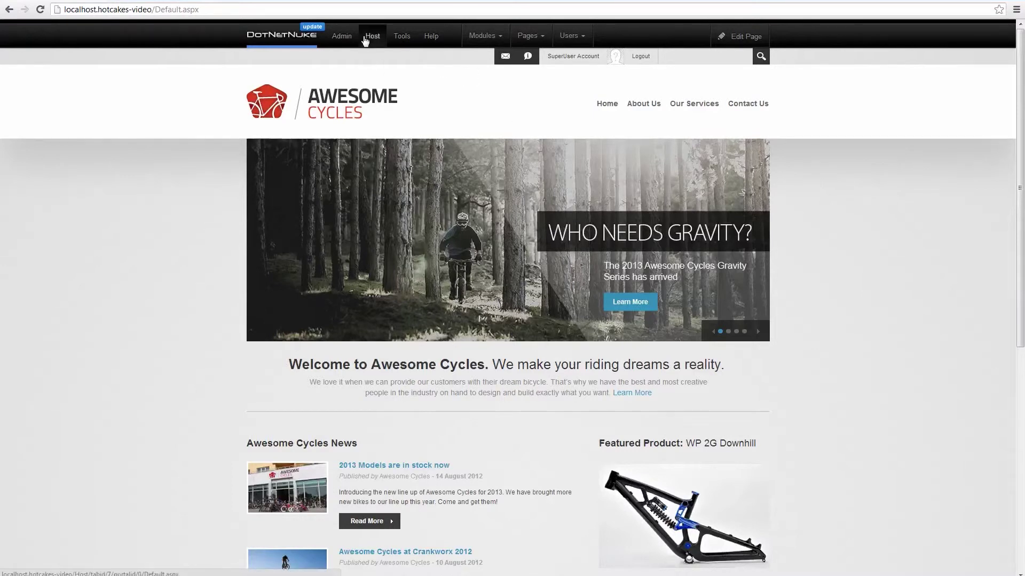
pyautogui.moveTo(364, 41)
pyautogui.click(511, 70)
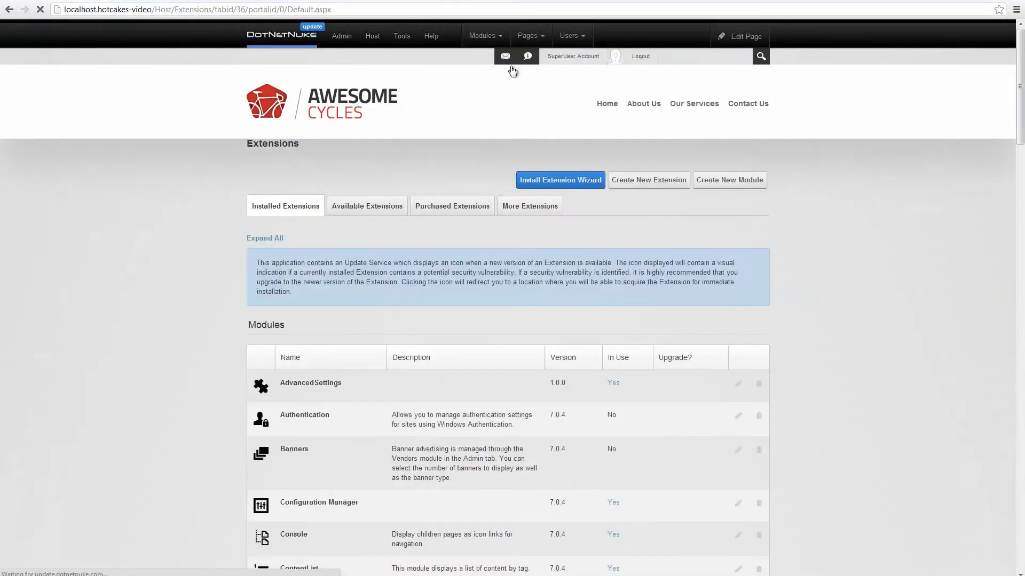
pyautogui.click(543, 180)
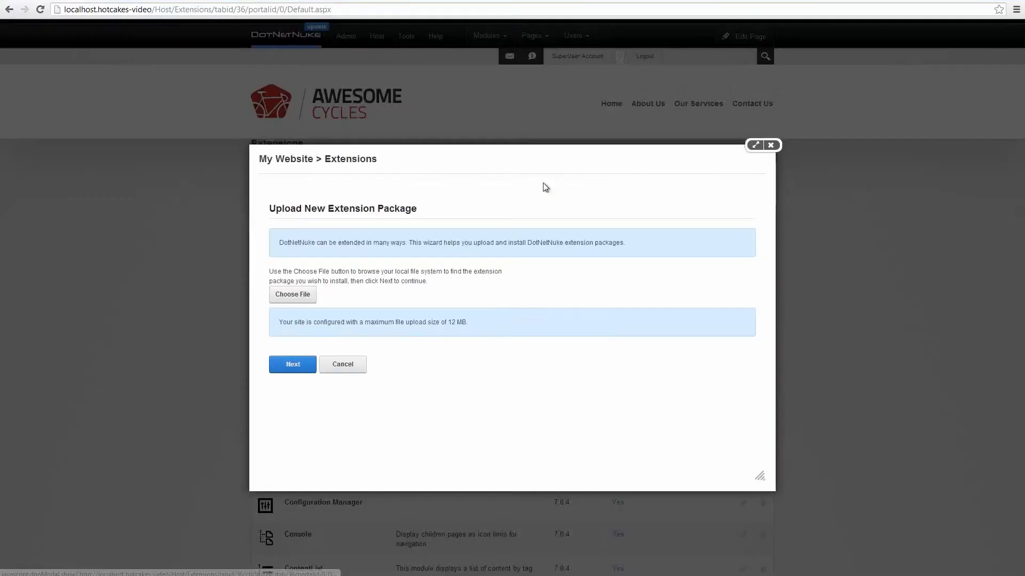
pyautogui.click(298, 295)
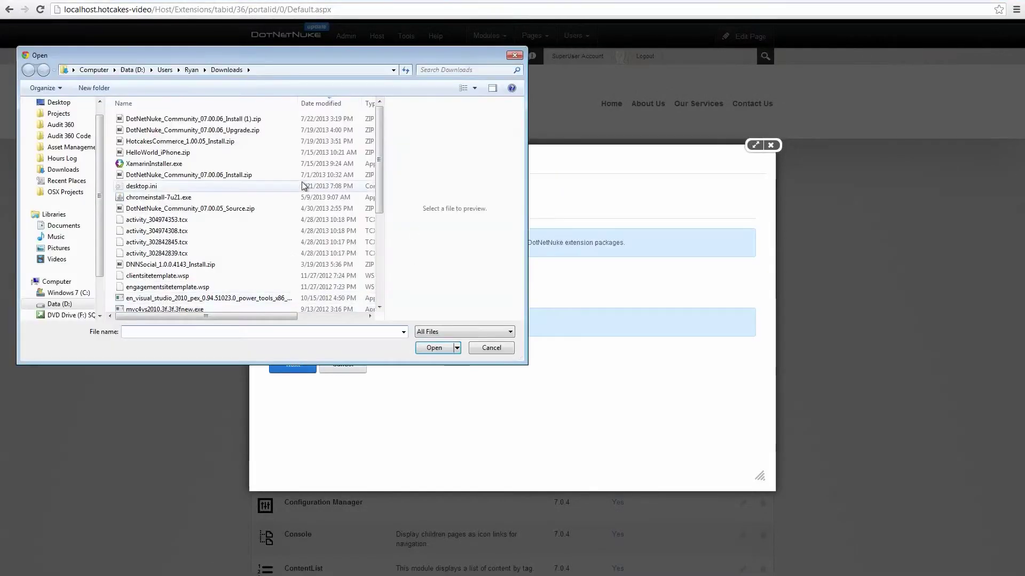
pyautogui.doubleClick(221, 141)
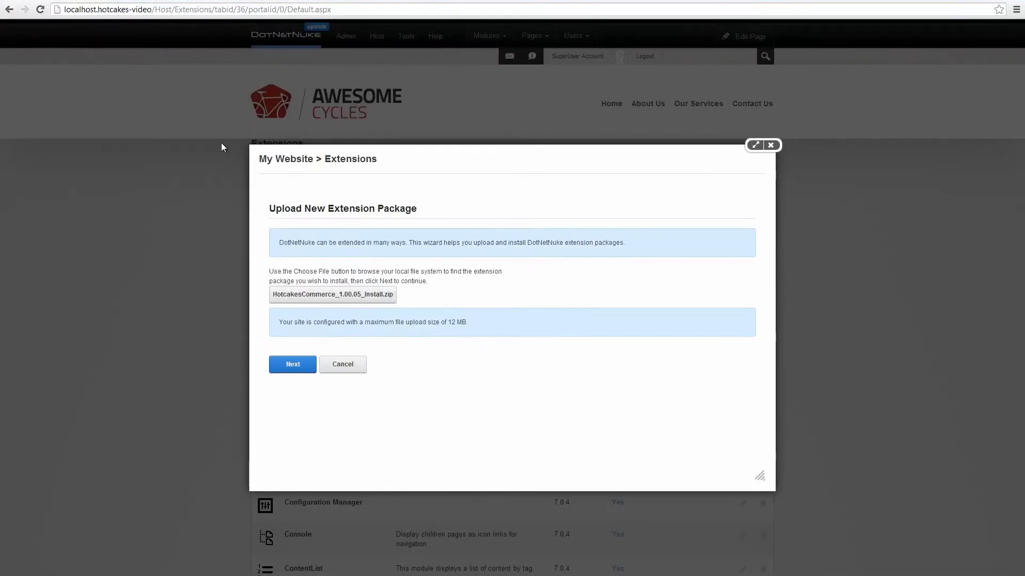
pyautogui.click(294, 368)
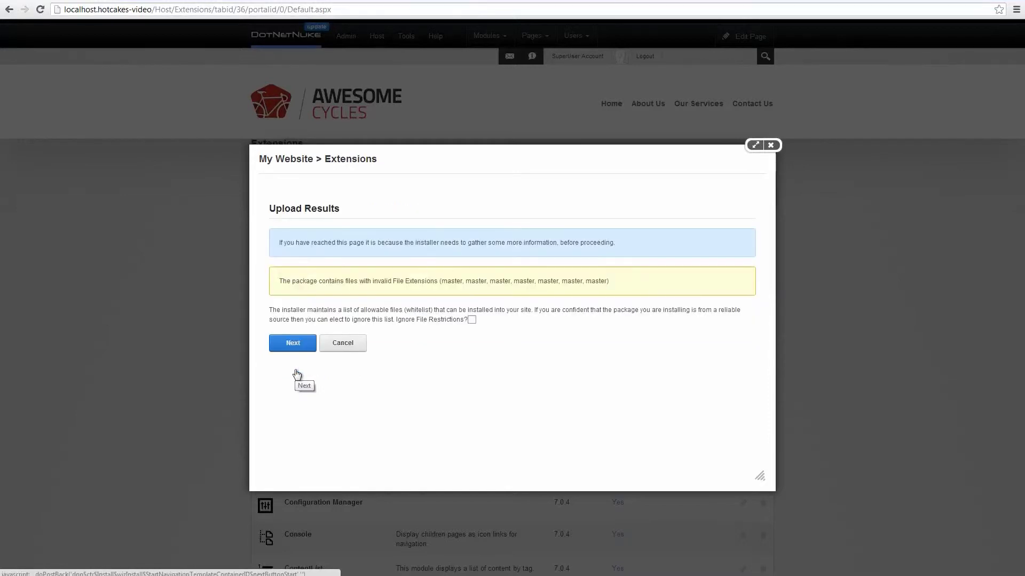
# - Ignore file restrictions, accept the Hotcakes licence, install the package and return to Extensions
pyautogui.click(472, 320)
pyautogui.click(280, 354)
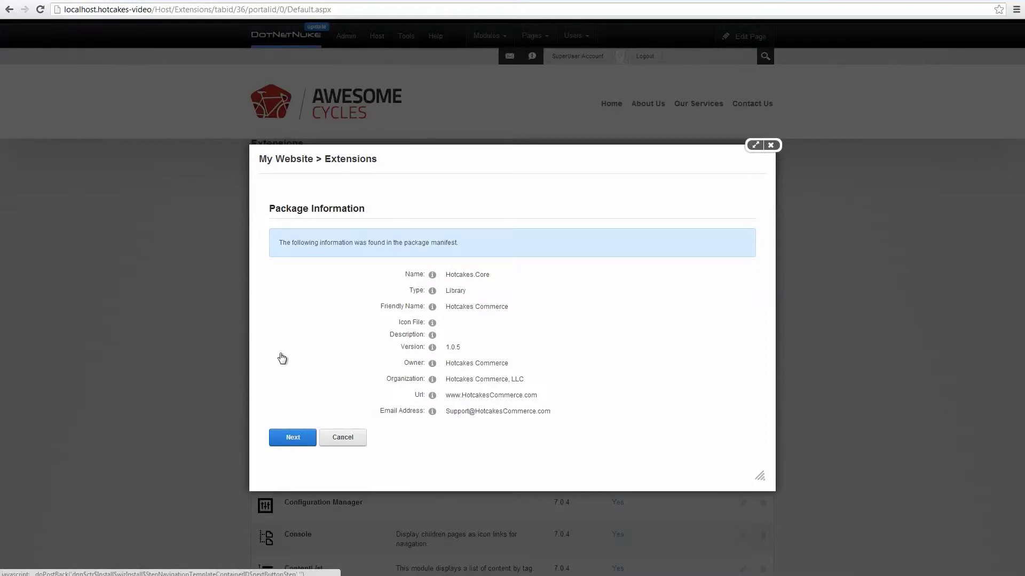
pyautogui.click(294, 437)
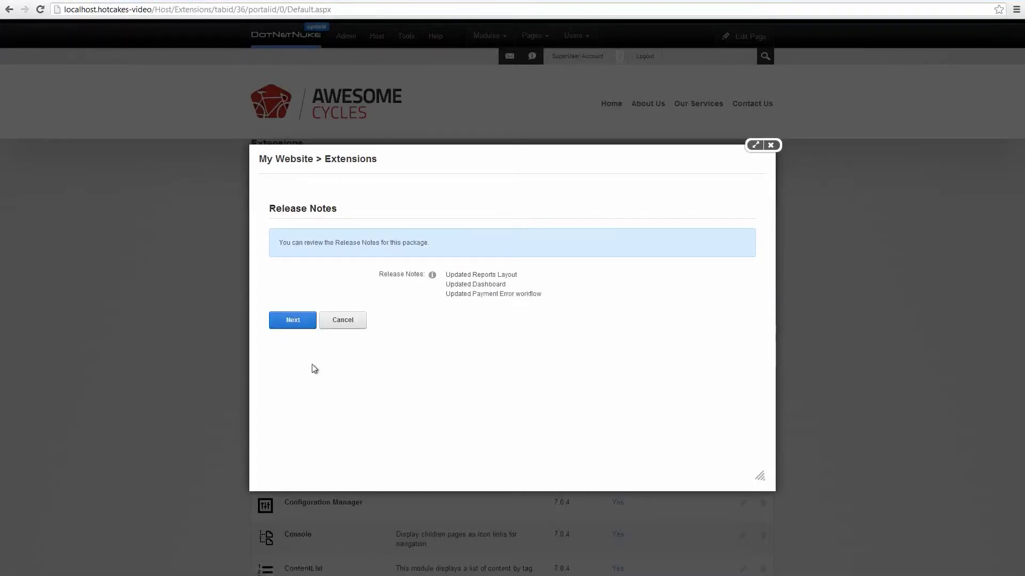
pyautogui.click(294, 321)
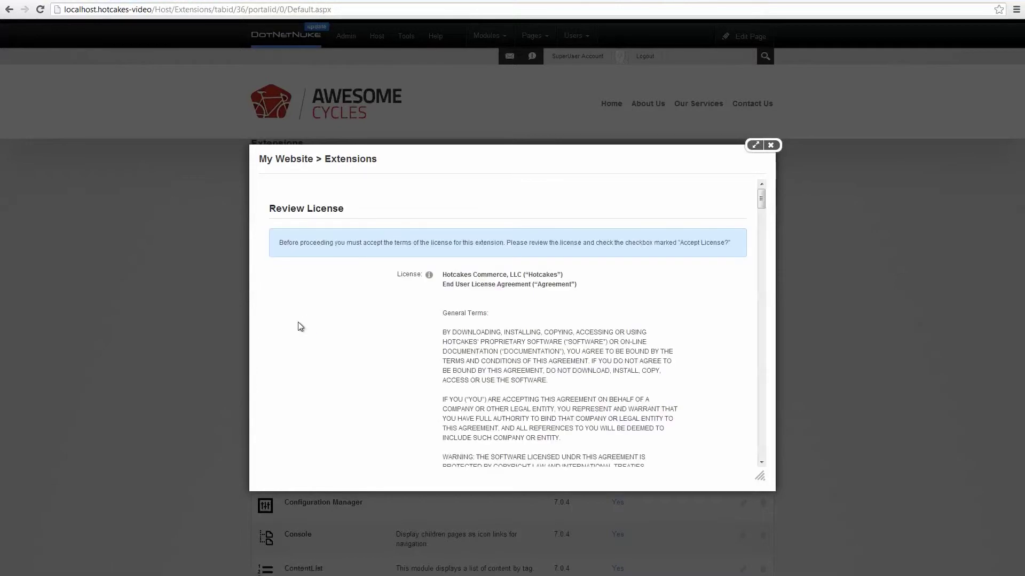
pyautogui.scroll(-5, 662, 353)
pyautogui.scroll(-20, 667, 344)
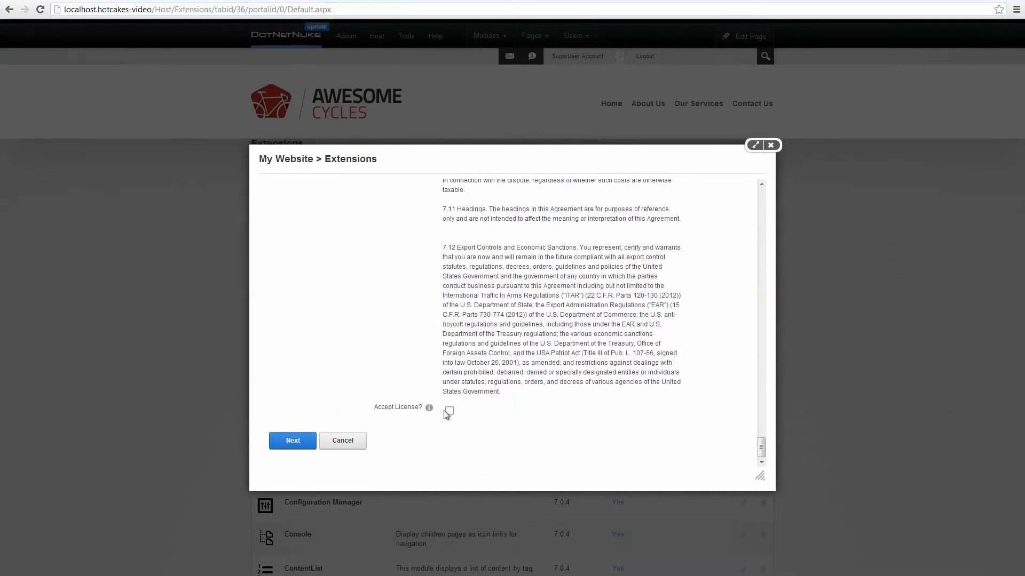
pyautogui.click(450, 411)
pyautogui.click(297, 448)
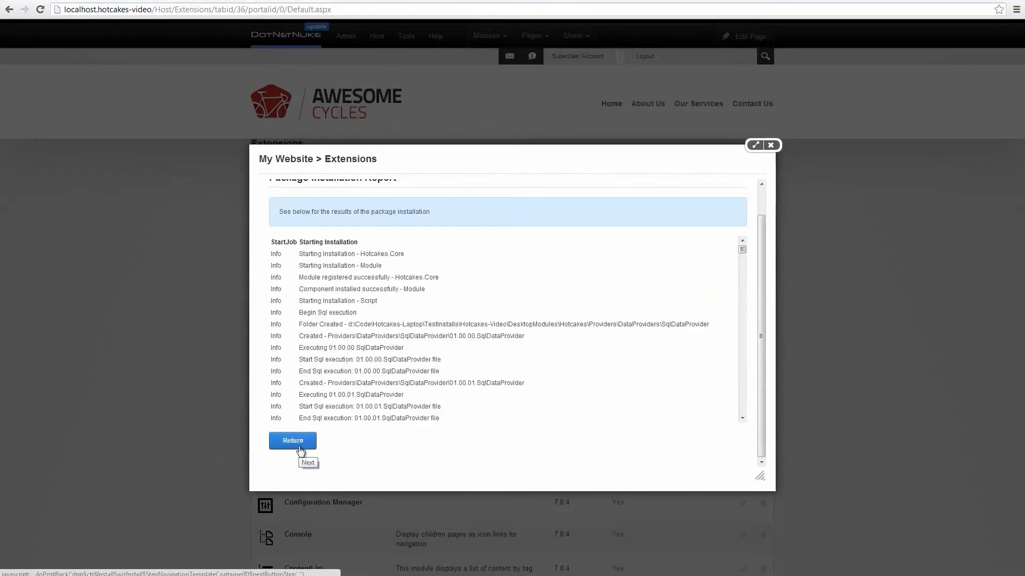
pyautogui.click(301, 450)
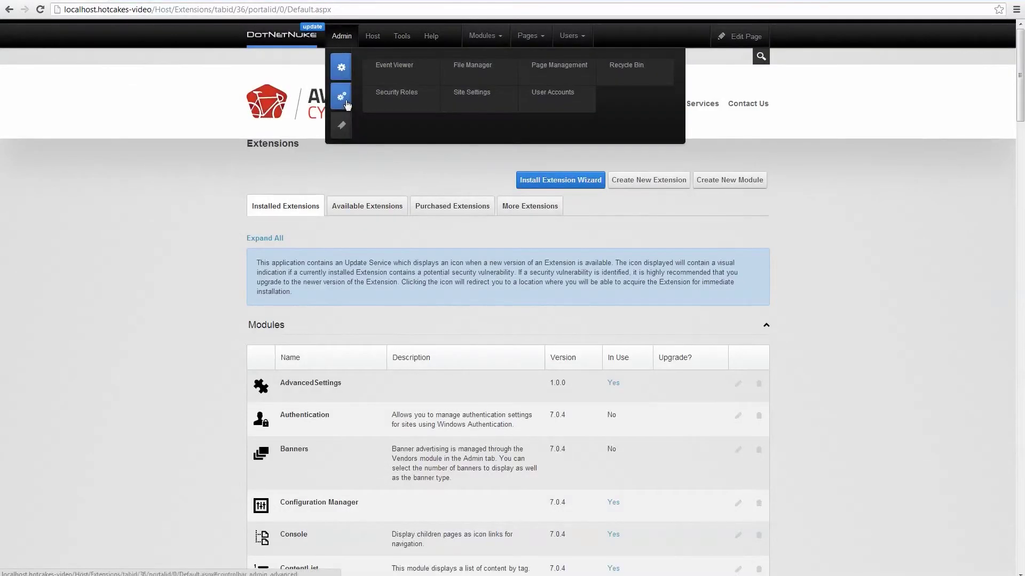
# - Open Hotcakes Administration from the Admin menu's advanced items
pyautogui.moveTo(341, 96)
pyautogui.click(403, 104)
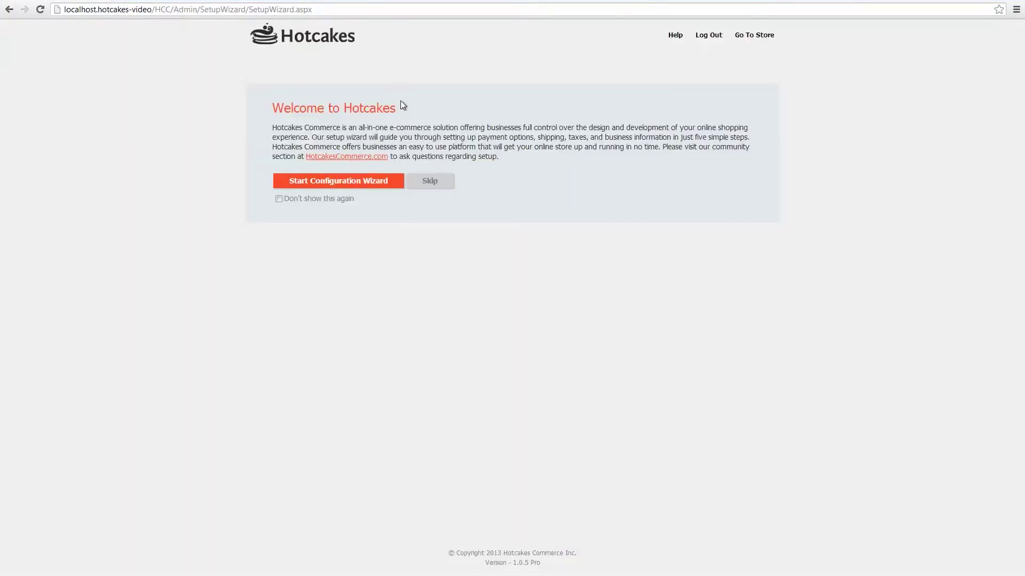
# - Launch the configuration wizard, skip choosing a store logo, and select the 'My Hotcakes Store' name text
pyautogui.click(341, 184)
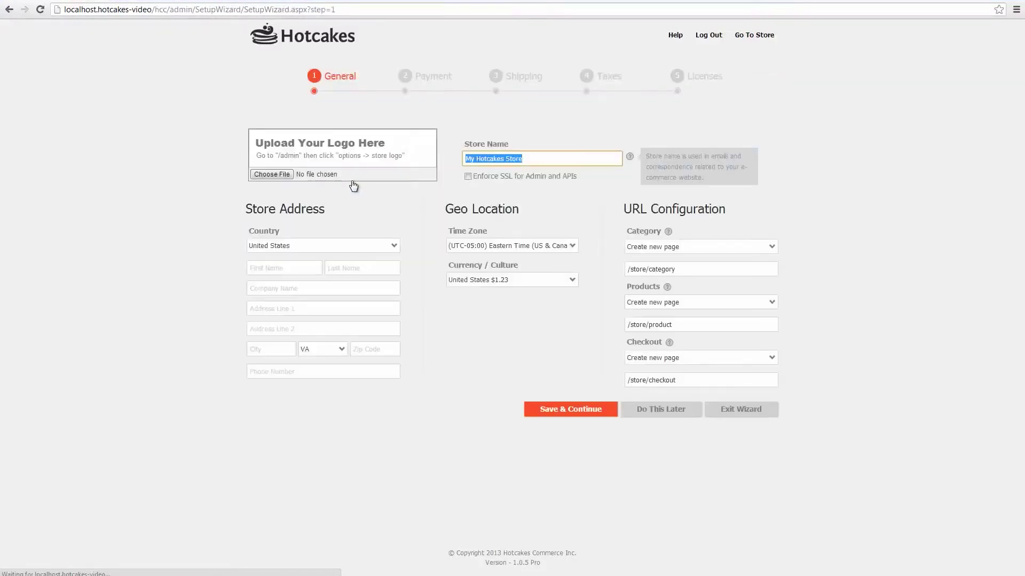
pyautogui.click(265, 178)
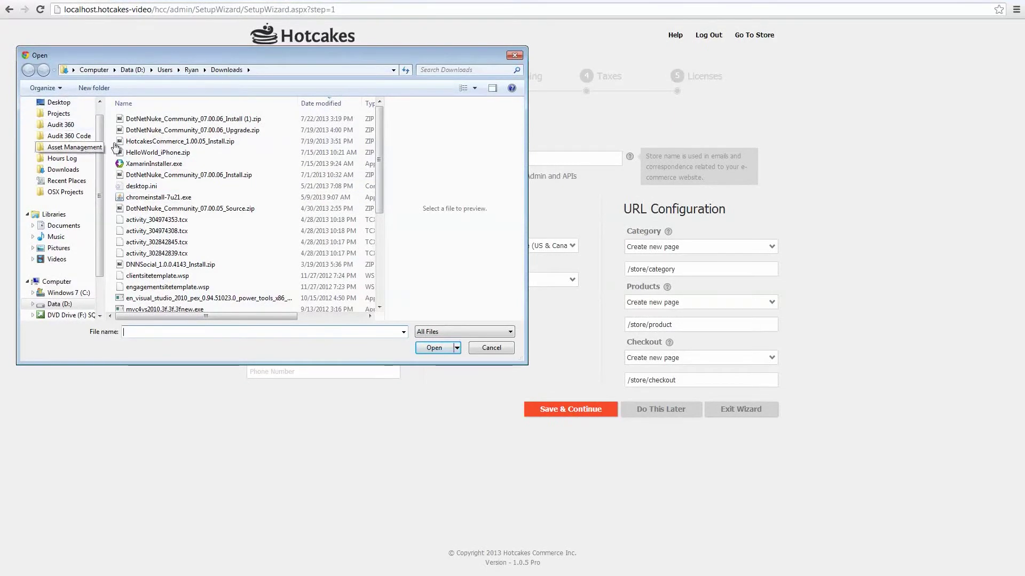
pyautogui.click(516, 56)
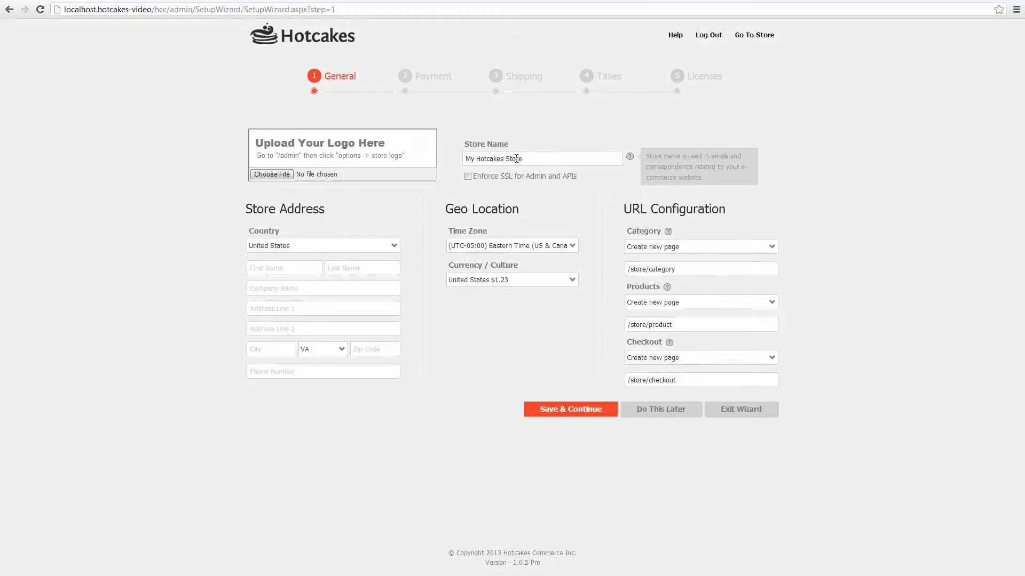
pyautogui.moveTo(534, 159); pyautogui.dragTo(425, 159)
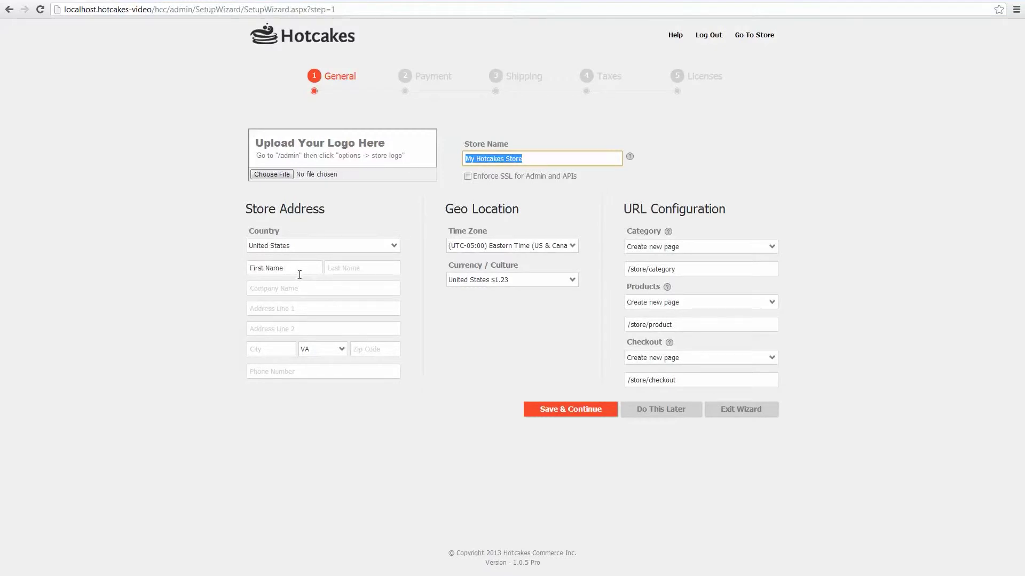
# - Enter company name 'Hotcakes Commerce LLC' with its street address and suite number
pyautogui.click(313, 289)
pyautogui.write('Hotcakes Commerce LLC')
pyautogui.press('Tab')
pyautogui.write('319 Clem')
pyautogui.press('Return')
pyautogui.press('Tab')
pyautogui.write('S')
pyautogui.press('Down')
pyautogui.press('Return')
pyautogui.press('BackSpace')
pyautogui.write('0')
pyautogui.press('Tab')
# - Complete the store address with the city, zip code and company phone number
pyautogui.write('West')
pyautogui.press('Down')
pyautogui.press('Return')
pyautogui.press('Tab')
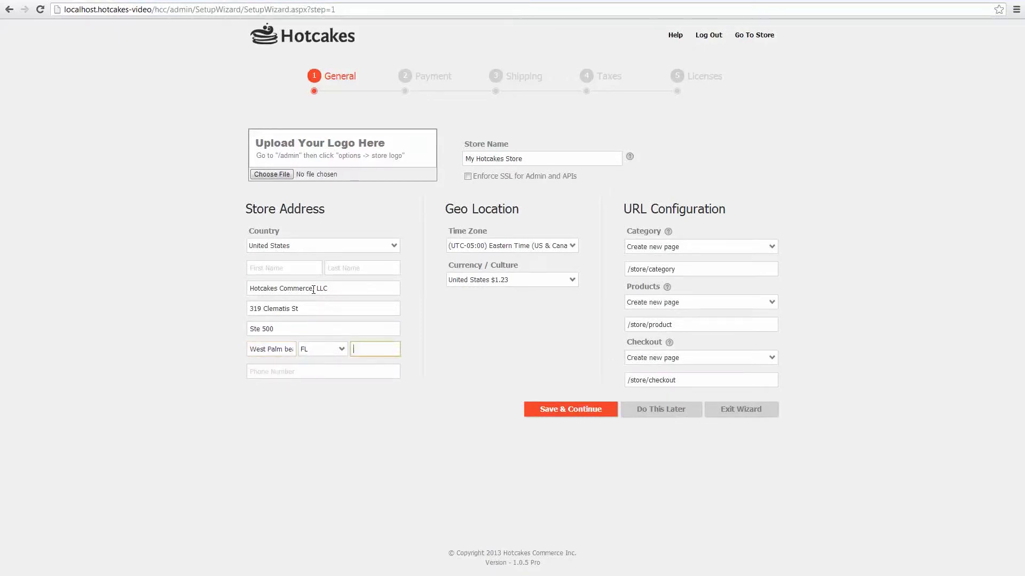
pyautogui.write('33401')
pyautogui.press('Tab')
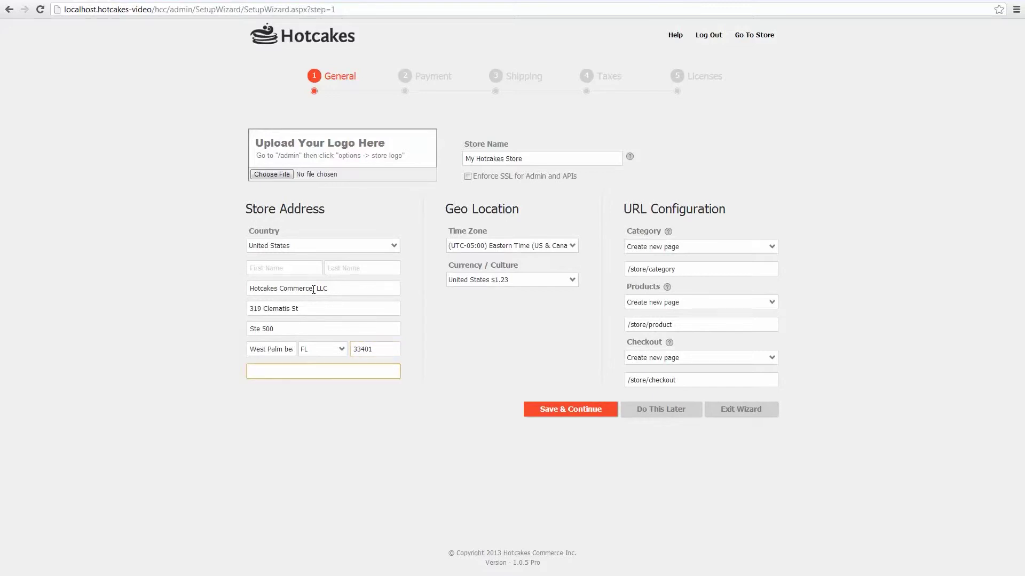
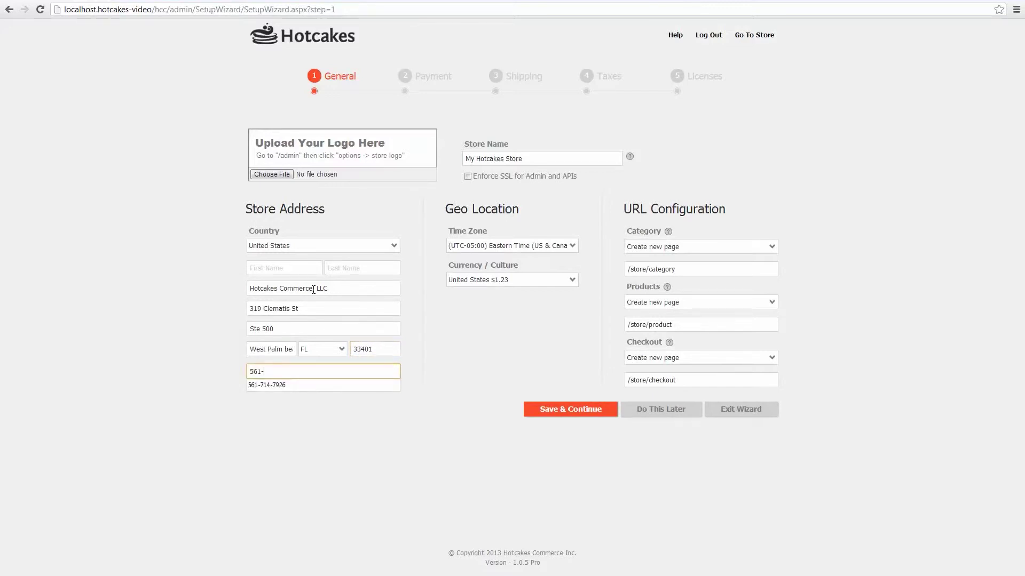
pyautogui.click(522, 348)
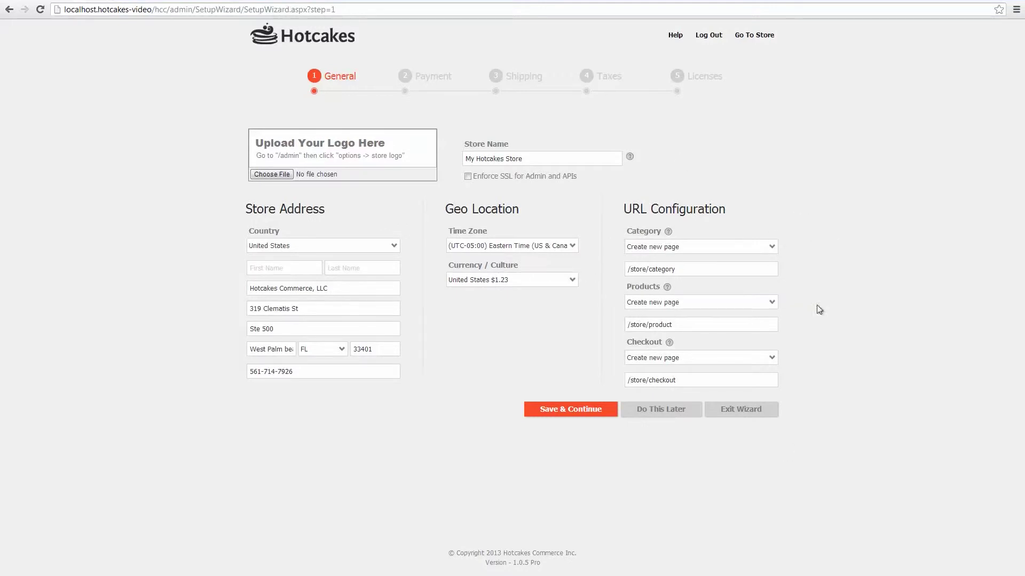
# - Review the Category page URL, leaving it as /store/category
pyautogui.click(681, 271)
pyautogui.click(681, 271)
pyautogui.hotkey('ctrl', 'a')
pyautogui.click(842, 265)
# - Try fancy-products as the Products URL, revert to /store/product, and save the General step
pyautogui.moveTo(670, 342)
pyautogui.doubleClick(727, 324)
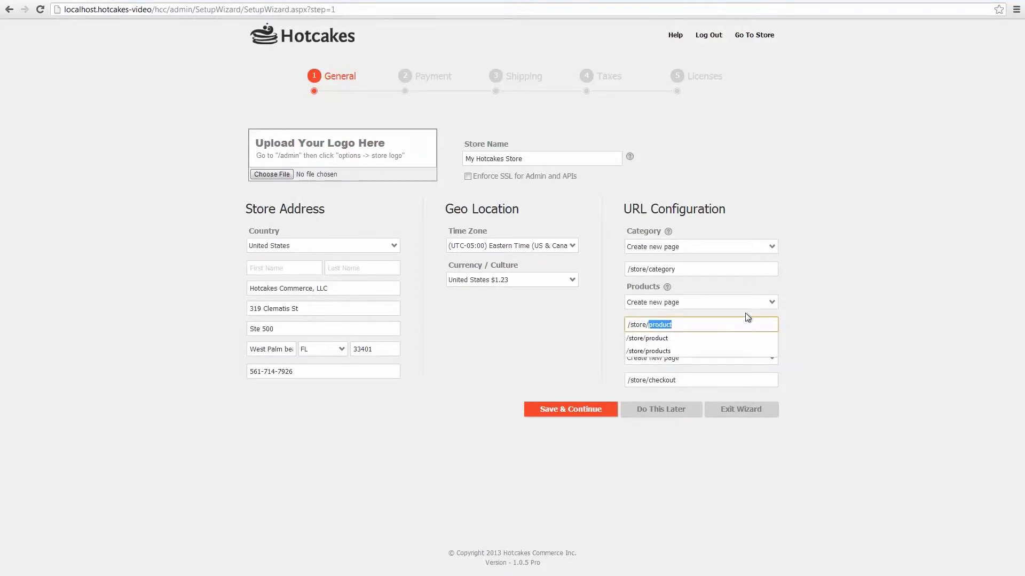
pyautogui.press('BackSpace')
pyautogui.write('fancy')
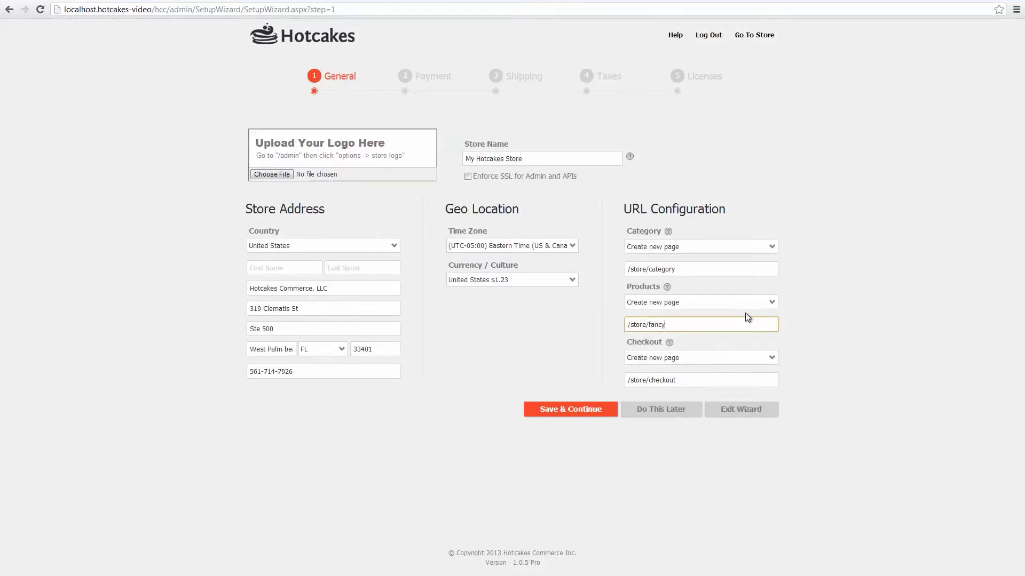
pyautogui.write('-products')
pyautogui.hotkey('ctrl', 'Left')
pyautogui.hotkey('ctrl', 'shift', 'Left')
pyautogui.press('BackSpace')
pyautogui.press('BackSpace')
pyautogui.click(871, 334)
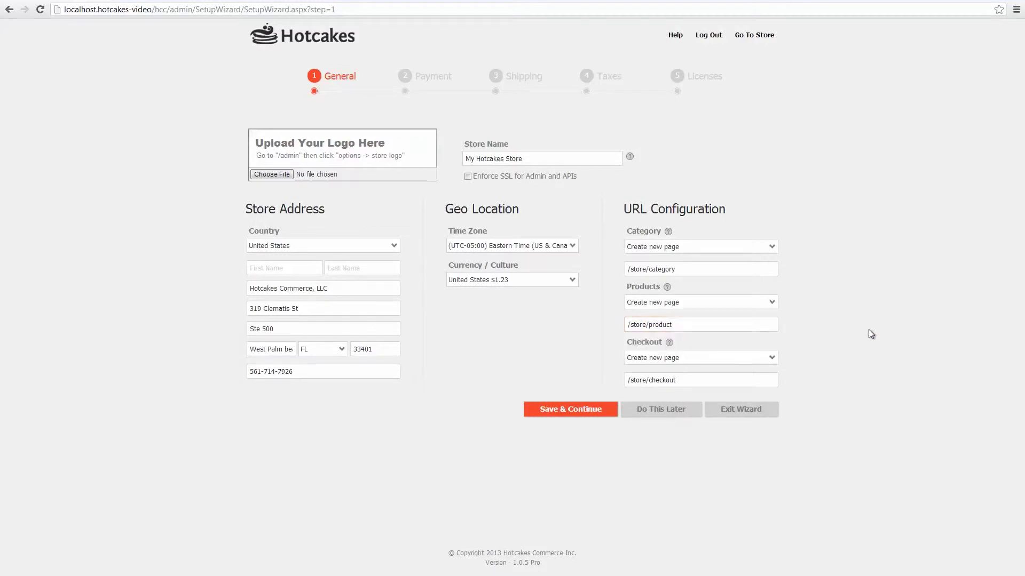
pyautogui.click(578, 409)
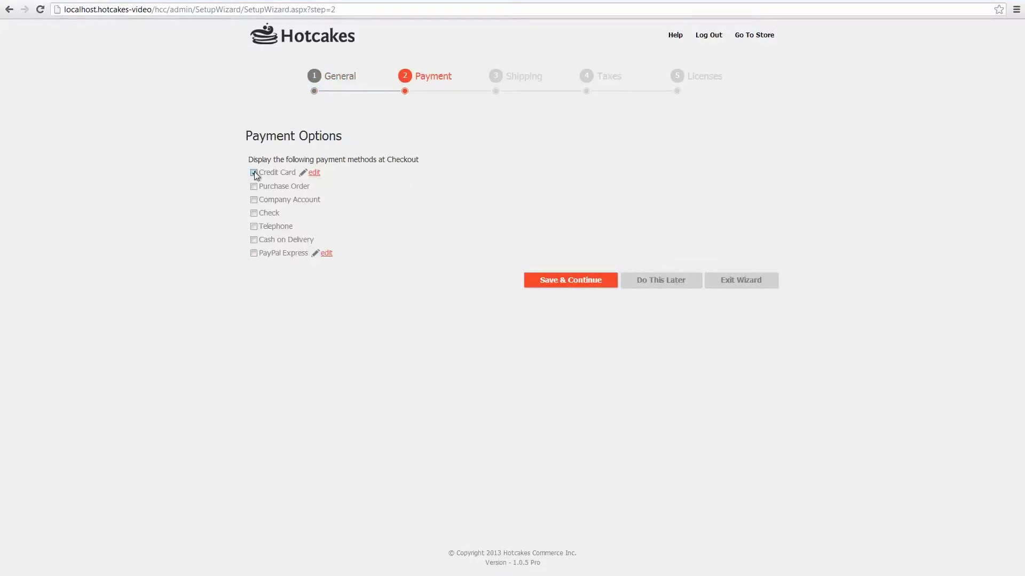
# - Set credit card checkout to require CVV and authorize at checkout, capturing later, then save payments
pyautogui.click(312, 172)
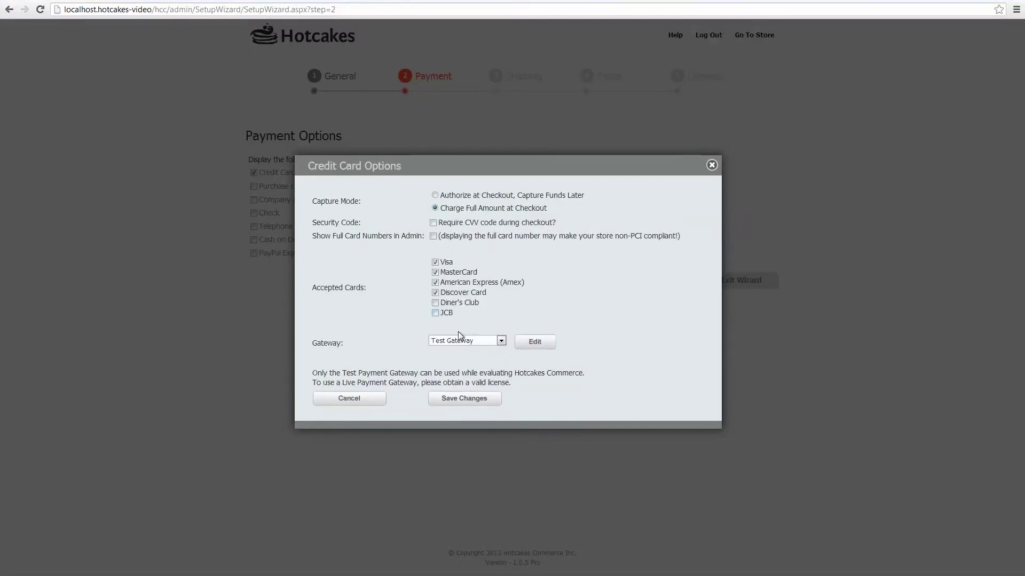
pyautogui.click(543, 345)
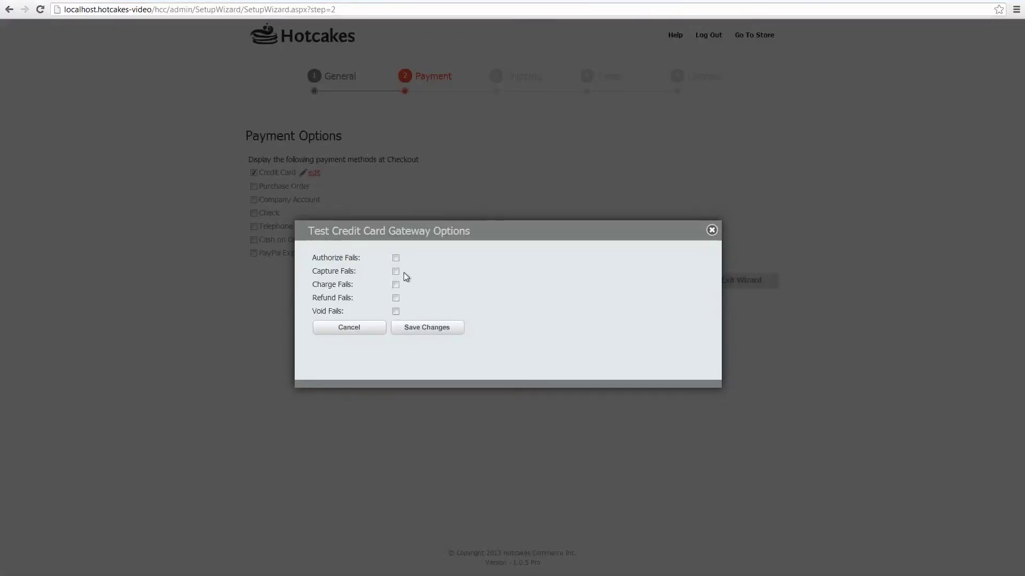
pyautogui.click(433, 329)
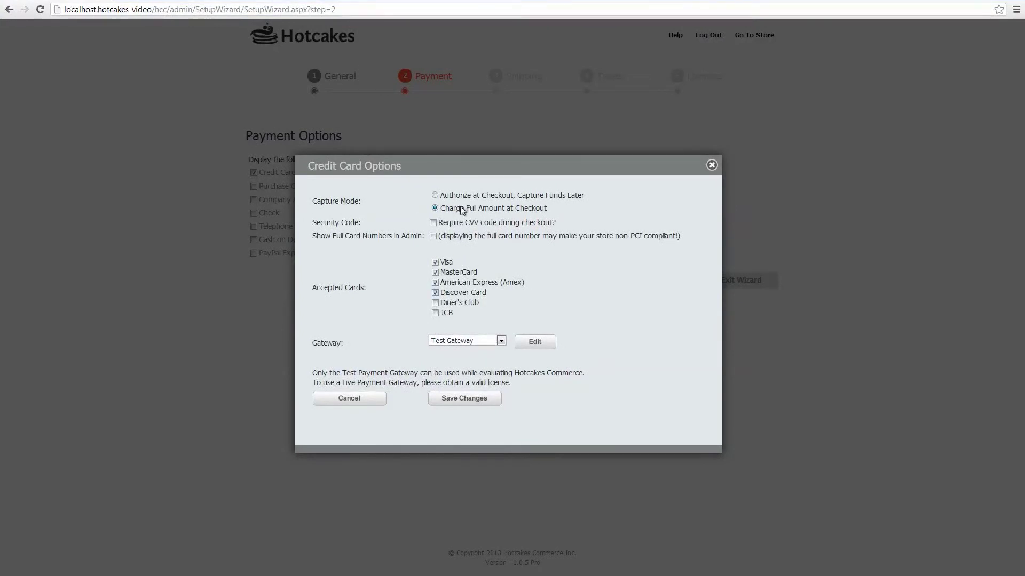
pyautogui.click(462, 222)
pyautogui.click(455, 196)
pyautogui.click(469, 399)
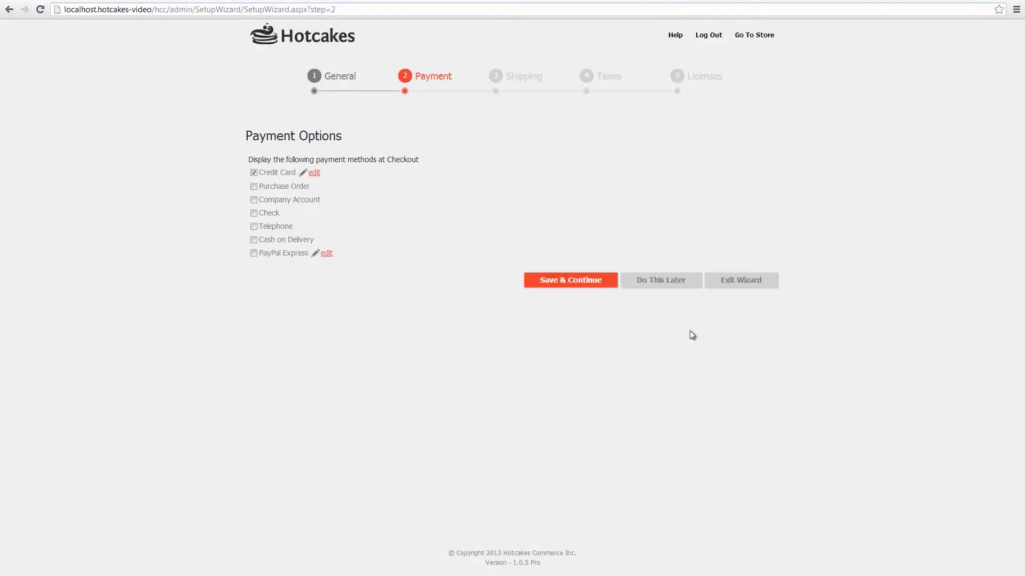
pyautogui.click(580, 283)
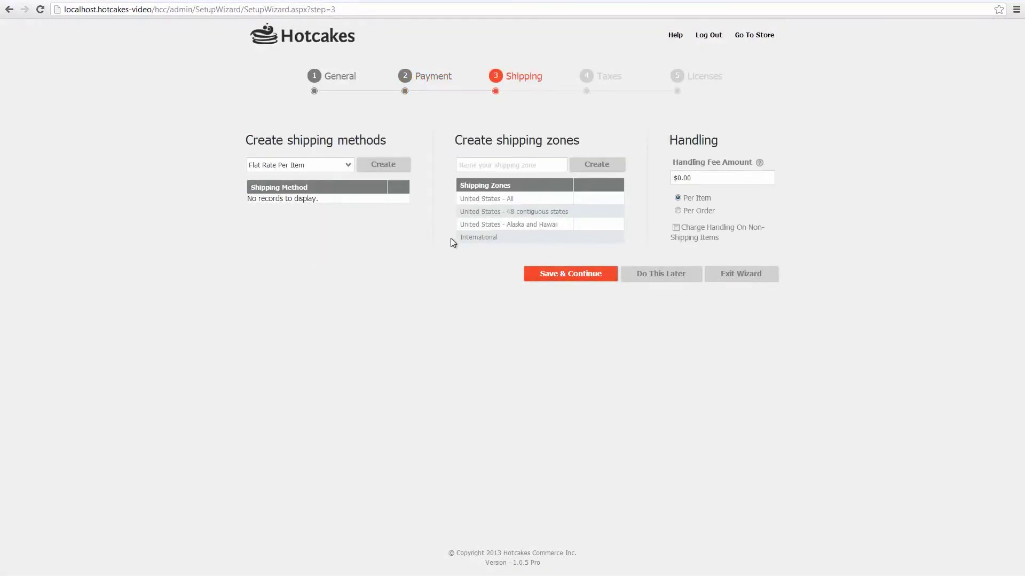
# - Create a US Postal Service - Domestic method offering First-Class and Express Mail for United States - All
pyautogui.click(502, 168)
pyautogui.click(334, 165)
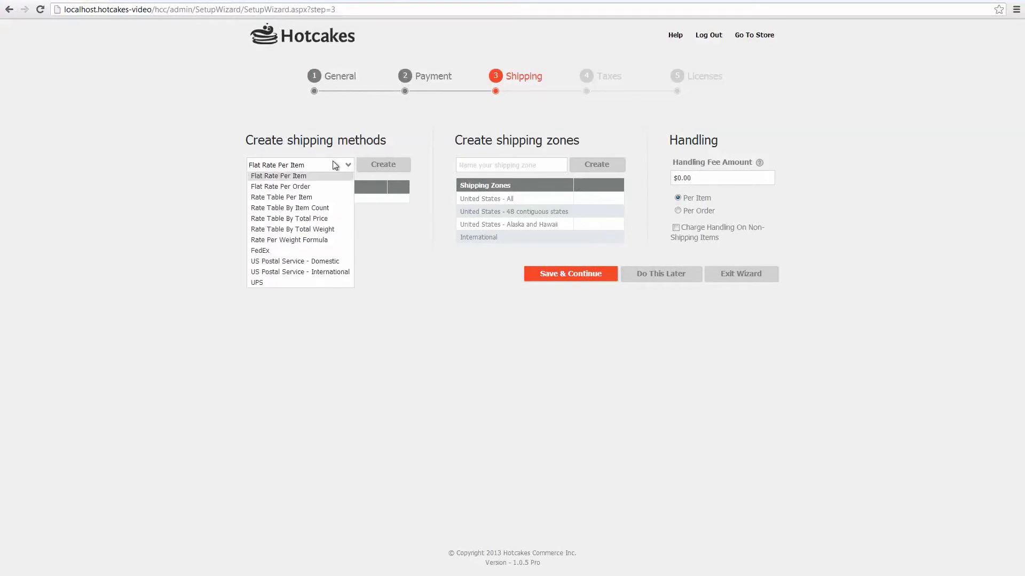
pyautogui.click(335, 265)
pyautogui.click(390, 165)
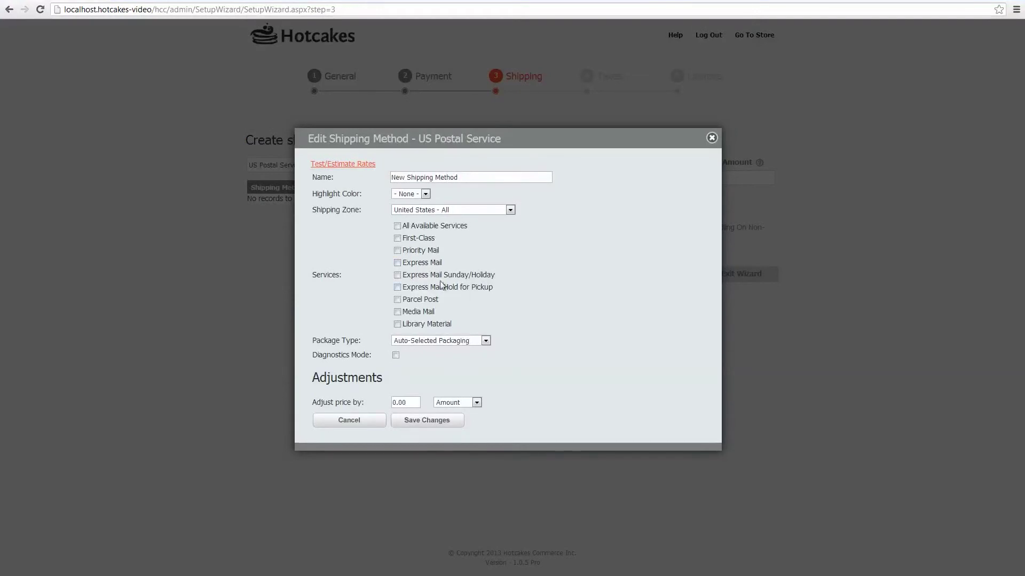
pyautogui.click(397, 238)
pyautogui.click(397, 264)
pyautogui.click(442, 209)
pyautogui.click(470, 210)
# - Name the method 'USPS Live Rates', save it, and continue to the Taxes step
pyautogui.moveTo(481, 177); pyautogui.dragTo(274, 178)
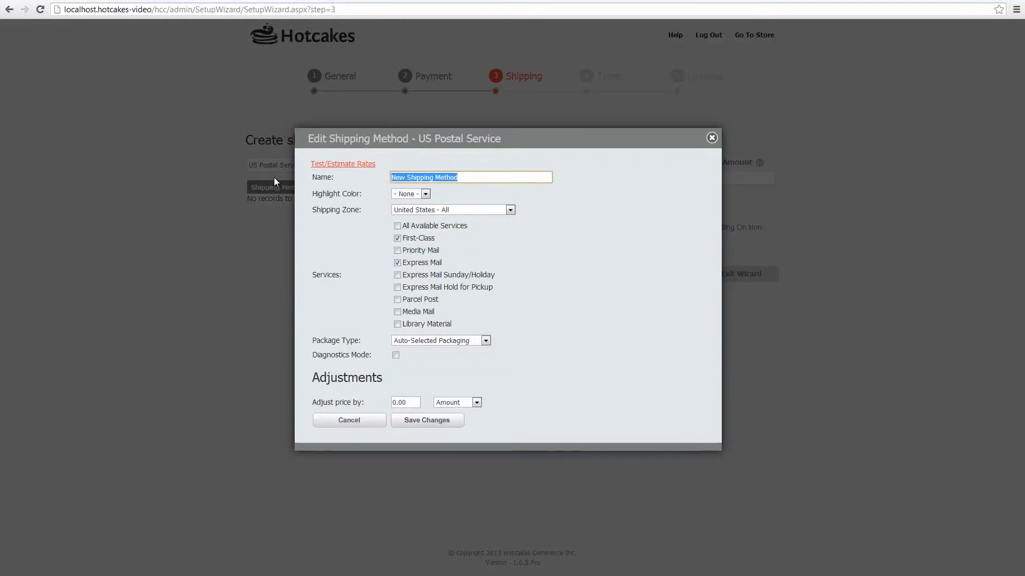
pyautogui.write('USPS Lio')
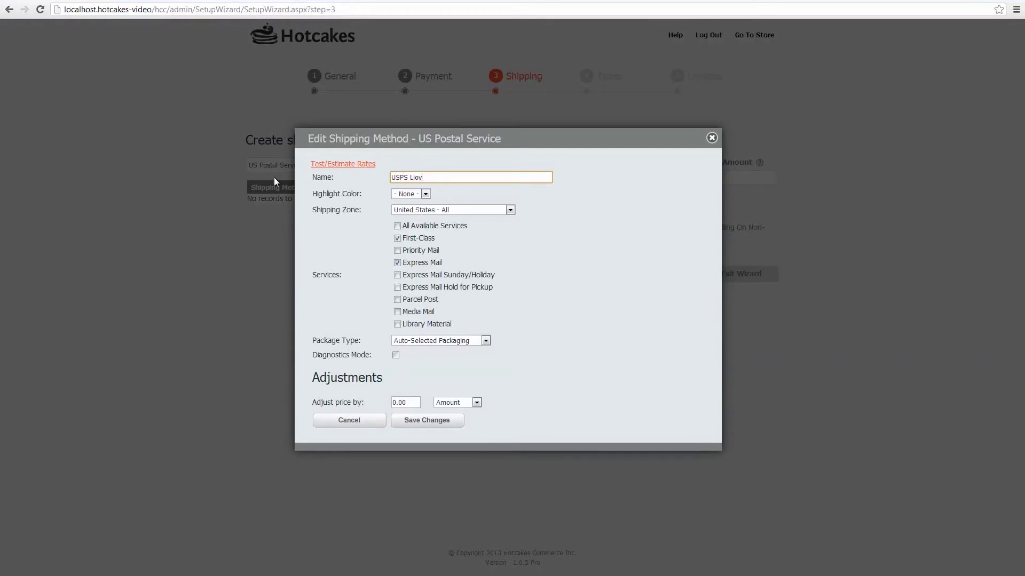
pyautogui.press('BackSpace')
pyautogui.write('ve Rates')
pyautogui.click(438, 421)
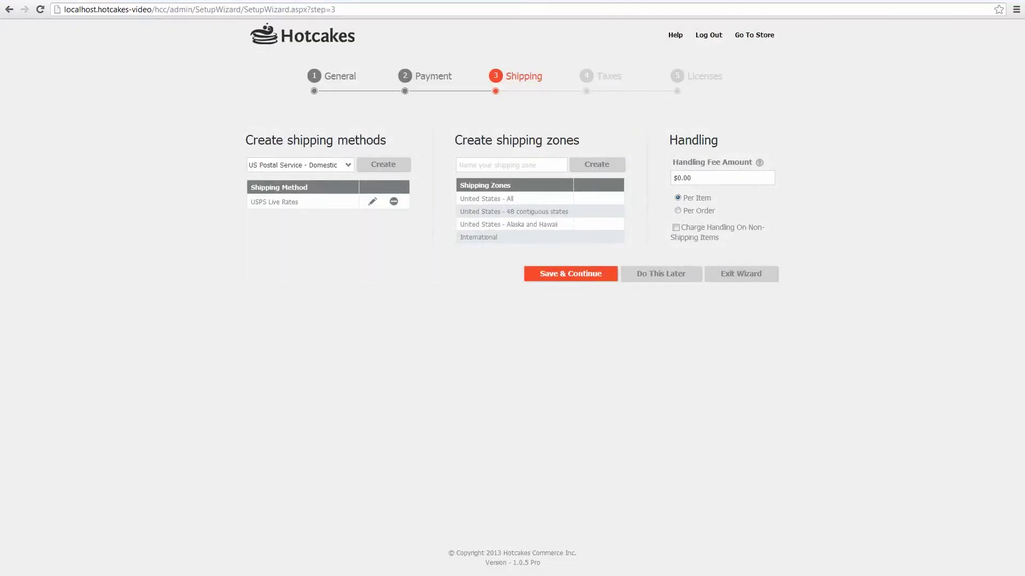
pyautogui.click(577, 278)
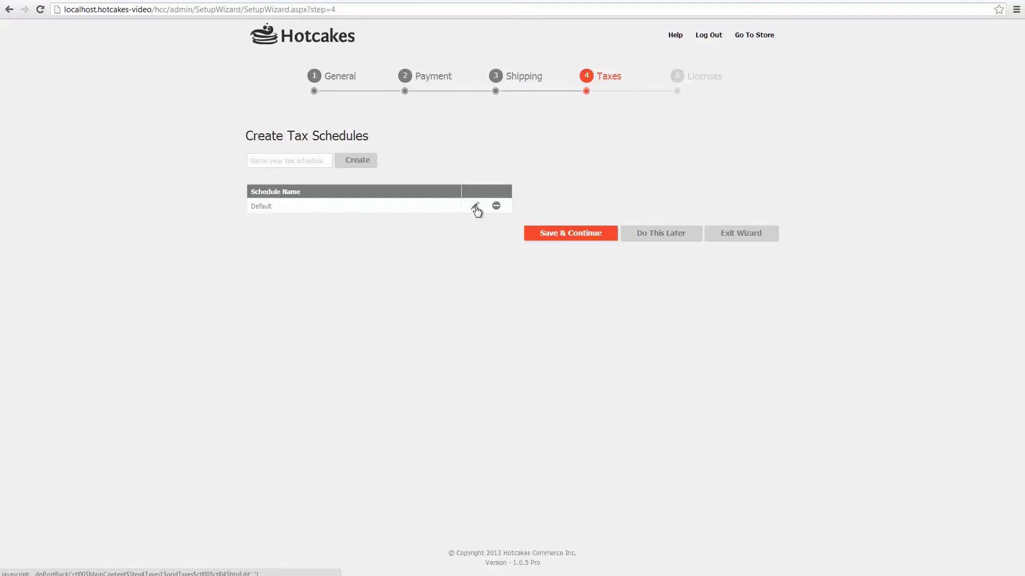
# - Accept the Default tax schedule unchanged and continue to the Licenses step
pyautogui.click(572, 237)
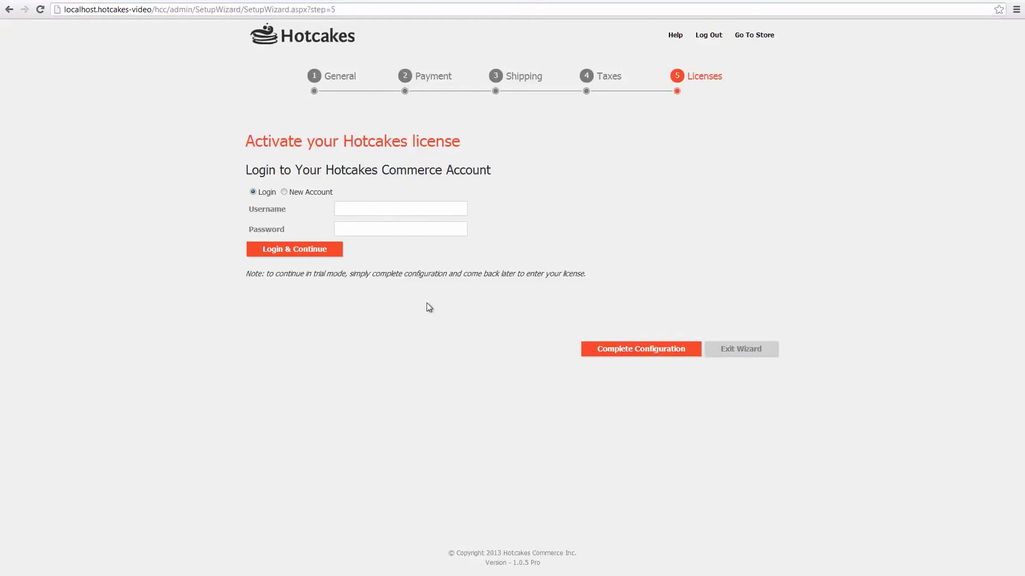
# - Complete the configuration in trial mode without activating a licence
pyautogui.click(641, 349)
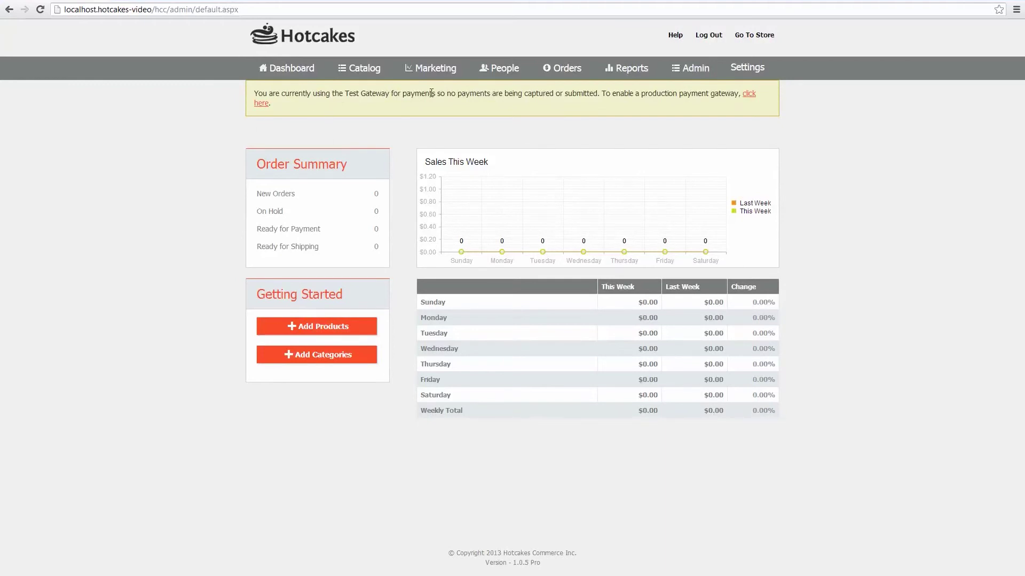
# - Open the Awesome Cycles storefront, browse the HotcakesStore menu, then return to the PowerPoint DEMO slide
pyautogui.click(774, 36)
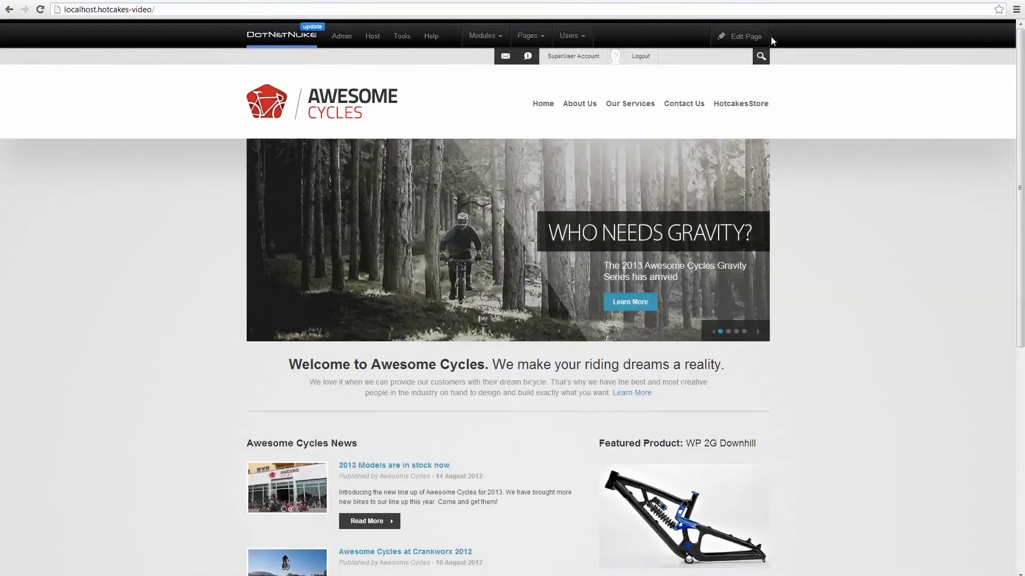
pyautogui.moveTo(741, 106)
pyautogui.moveTo(495, 572)
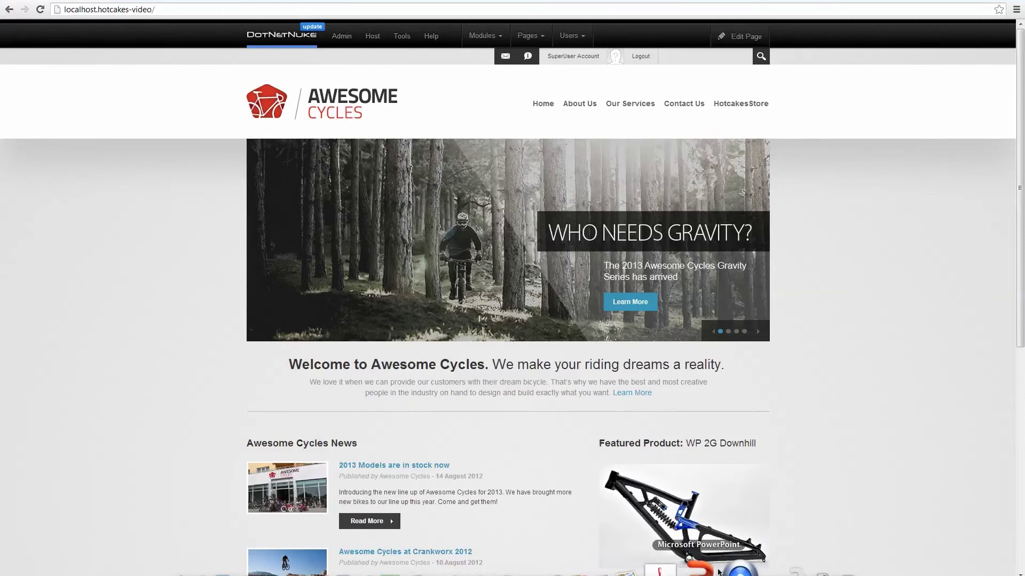
pyautogui.click(712, 572)
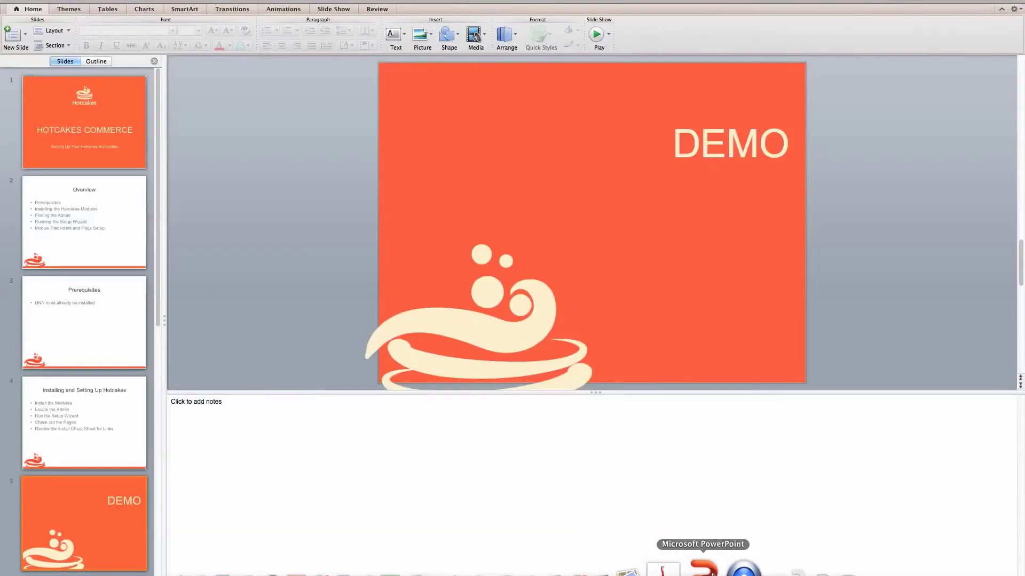
# - Select slide 6, THANK YOU, listing the sales inquiries contact and Hotcakes Commerce links
pyautogui.scroll(-3, 71, 508)
pyautogui.click(70, 508)
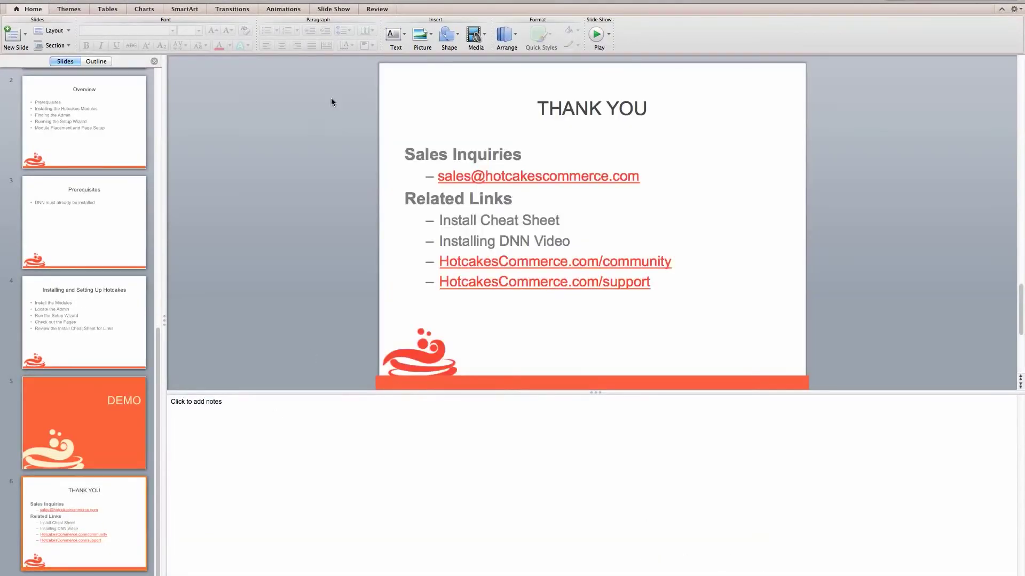